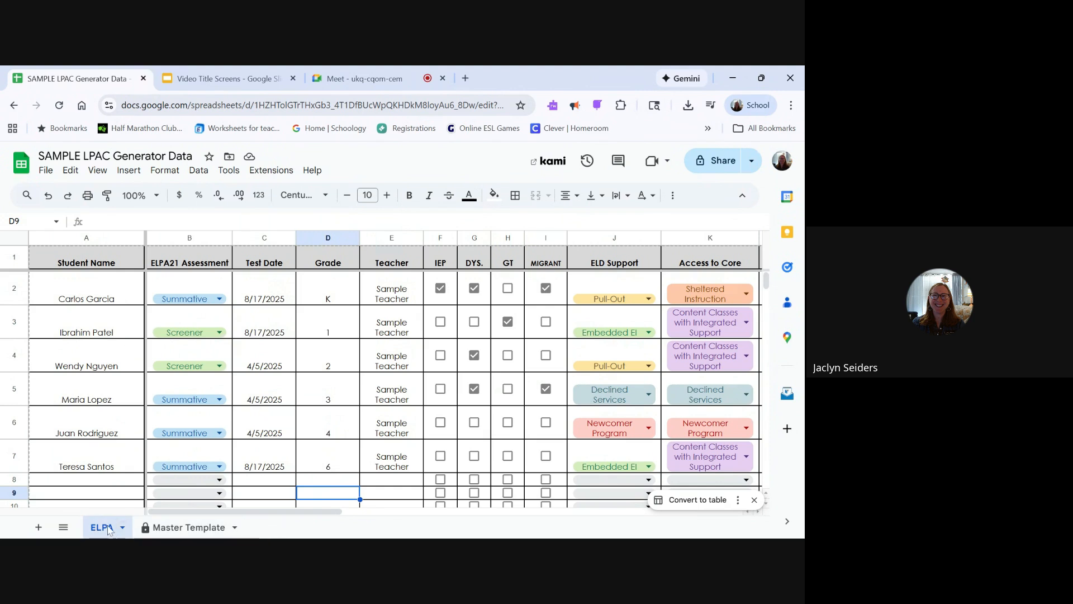
- View the first columns of the blank Master Template sheet, clear its cell selection, and return to the ELPA sheet
left_click(172, 528)
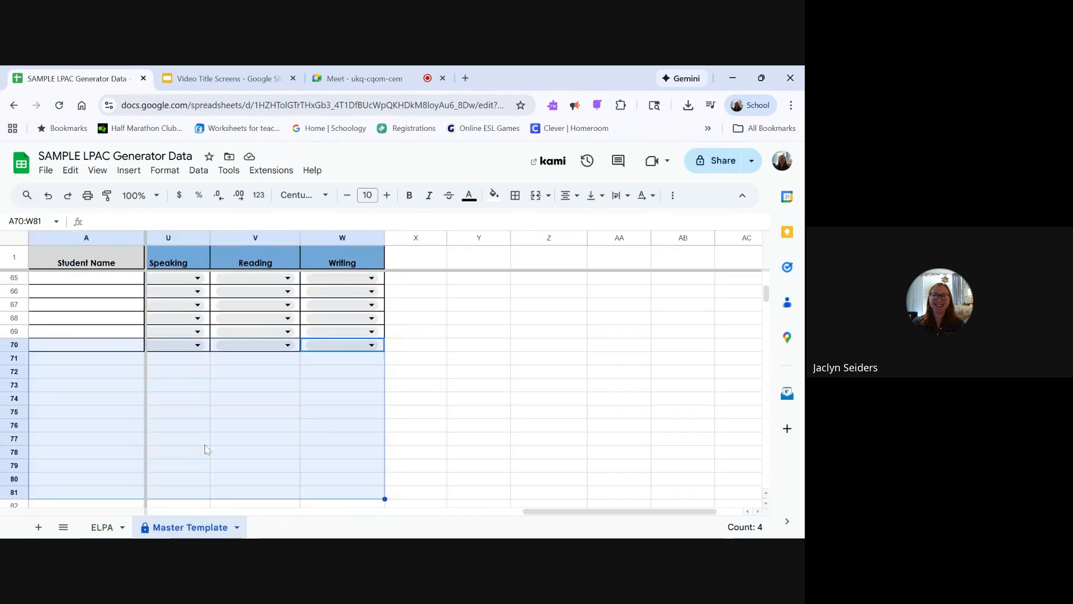
scroll(368, 447, "left", 3)
scroll(369, 447, "left", 10)
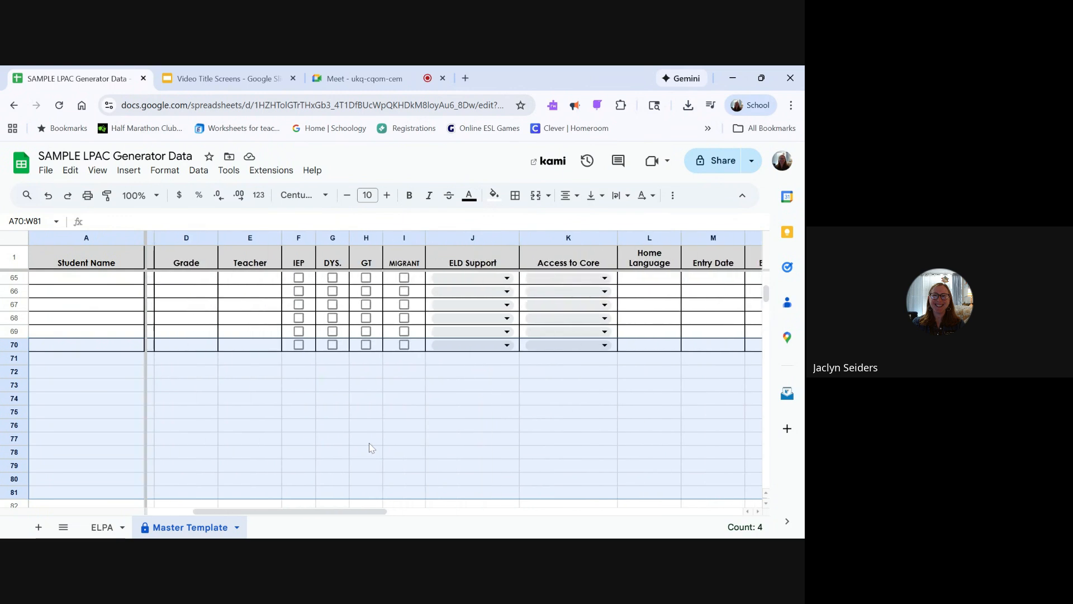
left_click(313, 465)
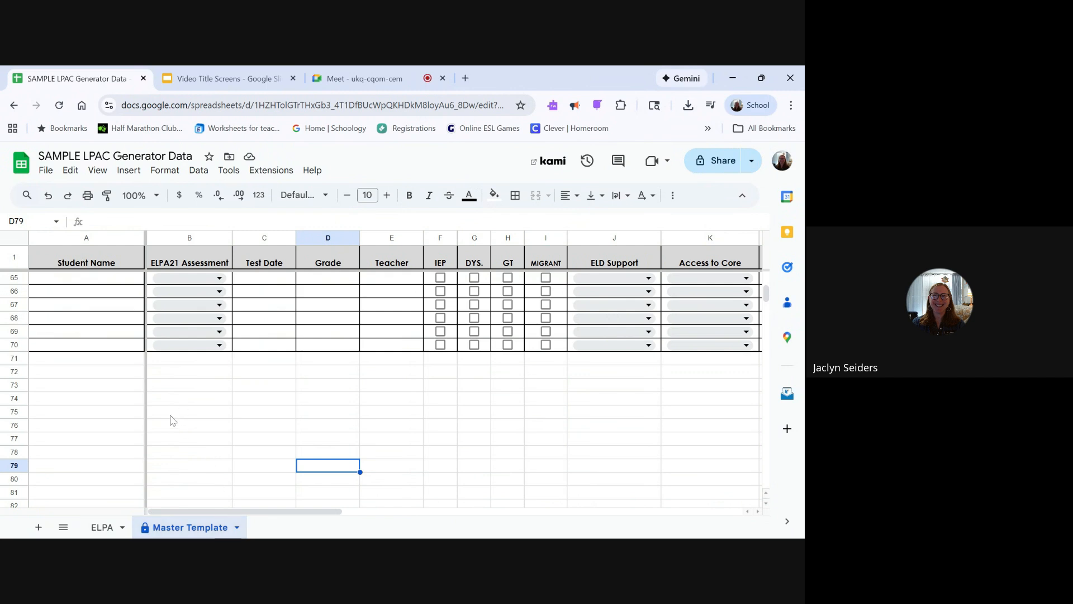
left_click(104, 526)
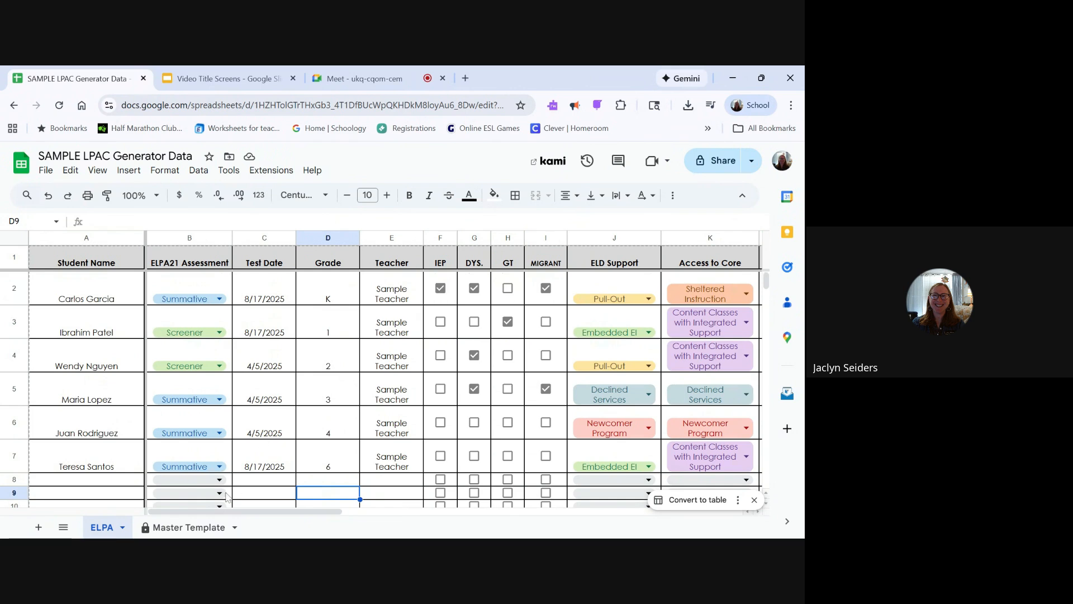
- Duplicate the protected Master Template sheet
left_click(195, 529)
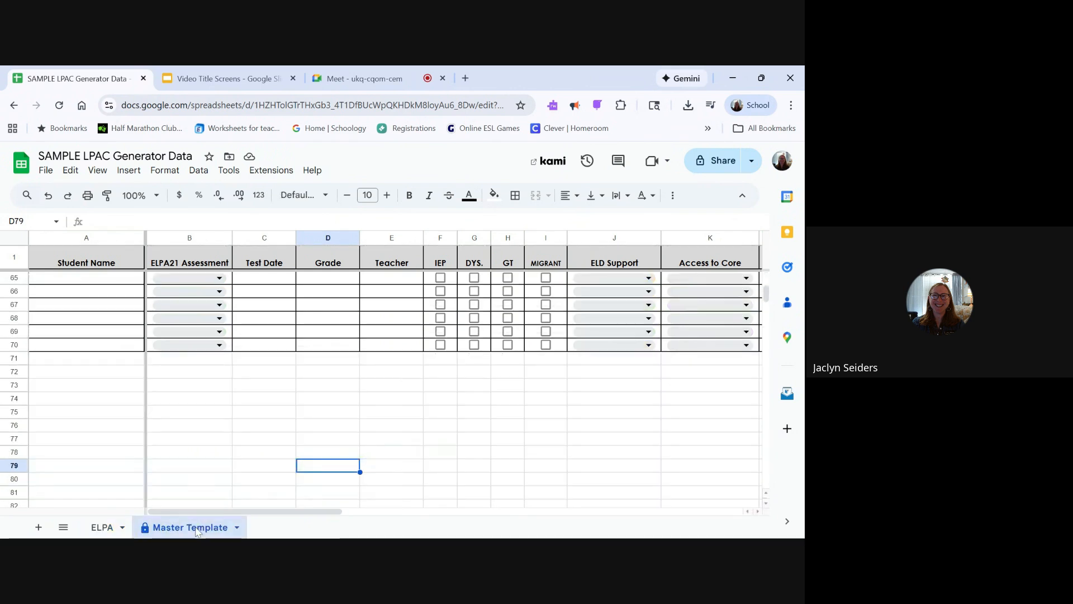
right_click(197, 531)
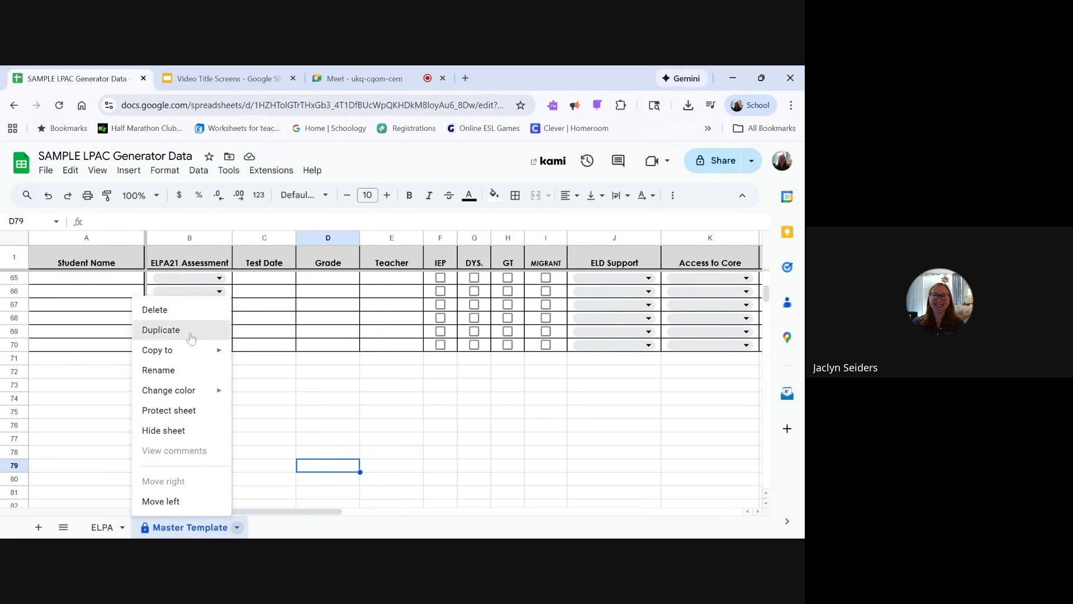
left_click(191, 338)
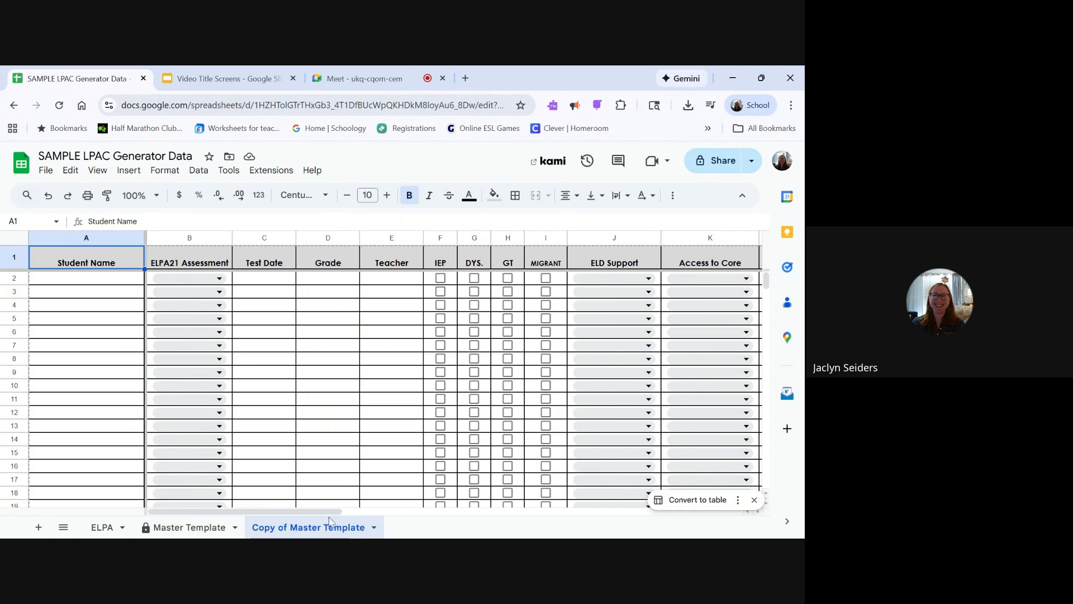
- Delete the Copy of Master Template sheet from the spreadsheet
right_click(328, 529)
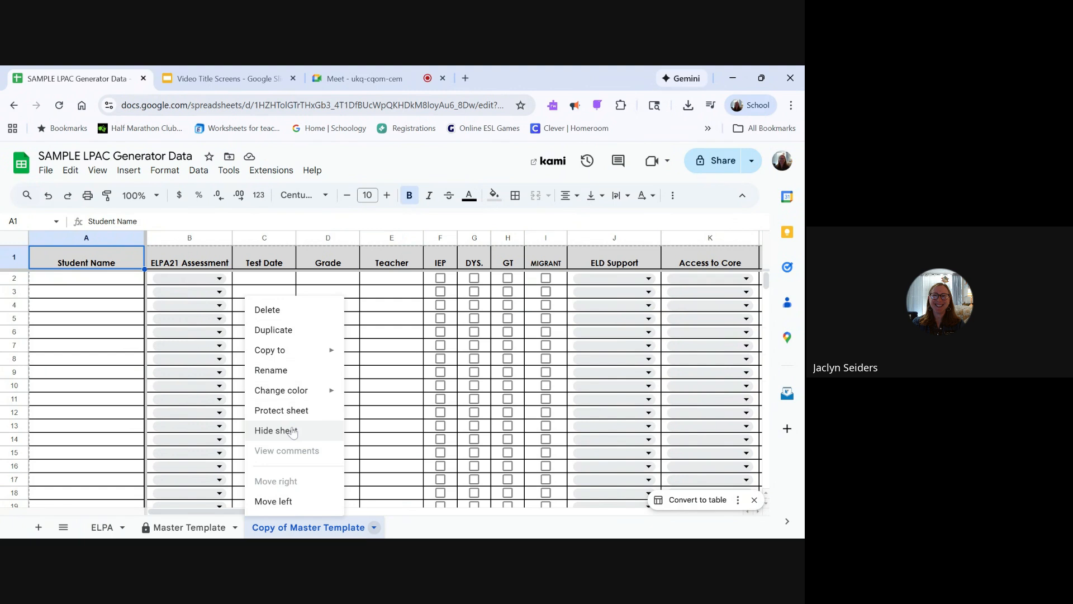
left_click(290, 317)
left_click(528, 368)
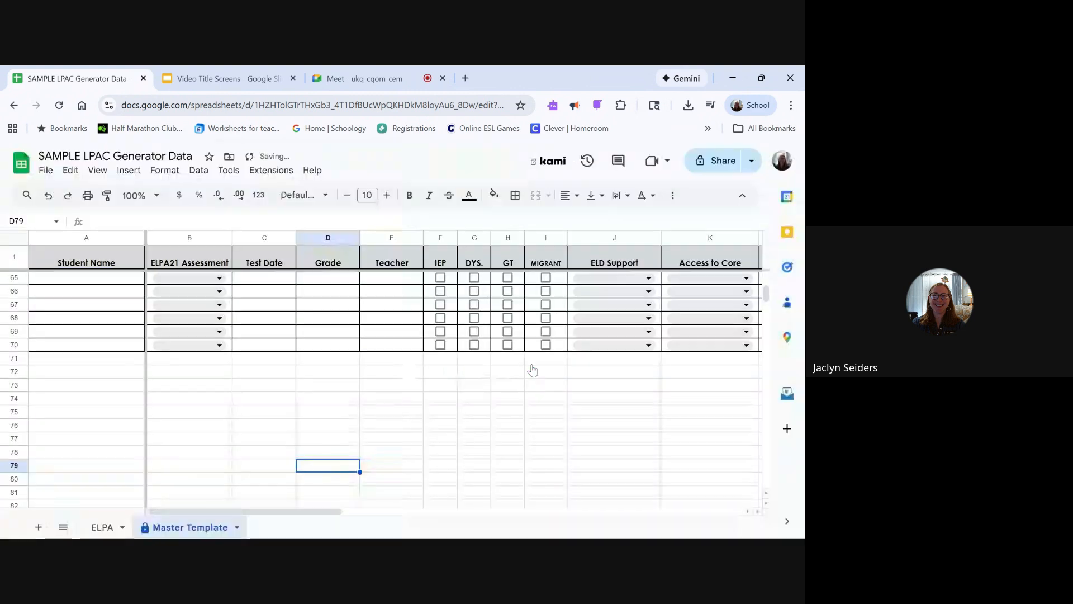
- On the ELPA sheet, extend the blank formatted row A70:W70 with its dropdowns and checkboxes down through row 113
left_click(102, 527)
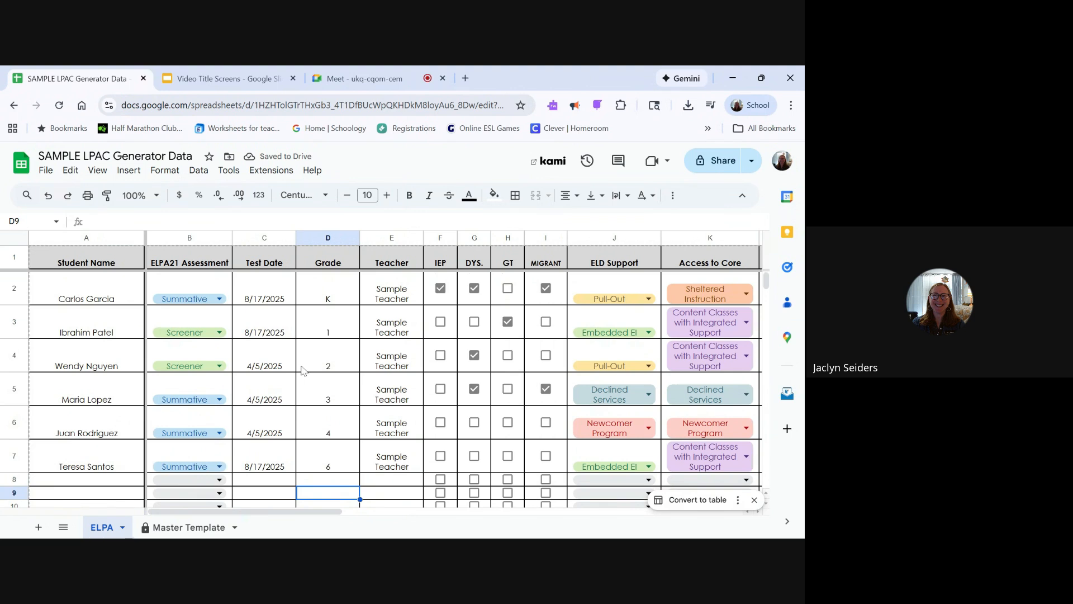
scroll(301, 370, "down", 7)
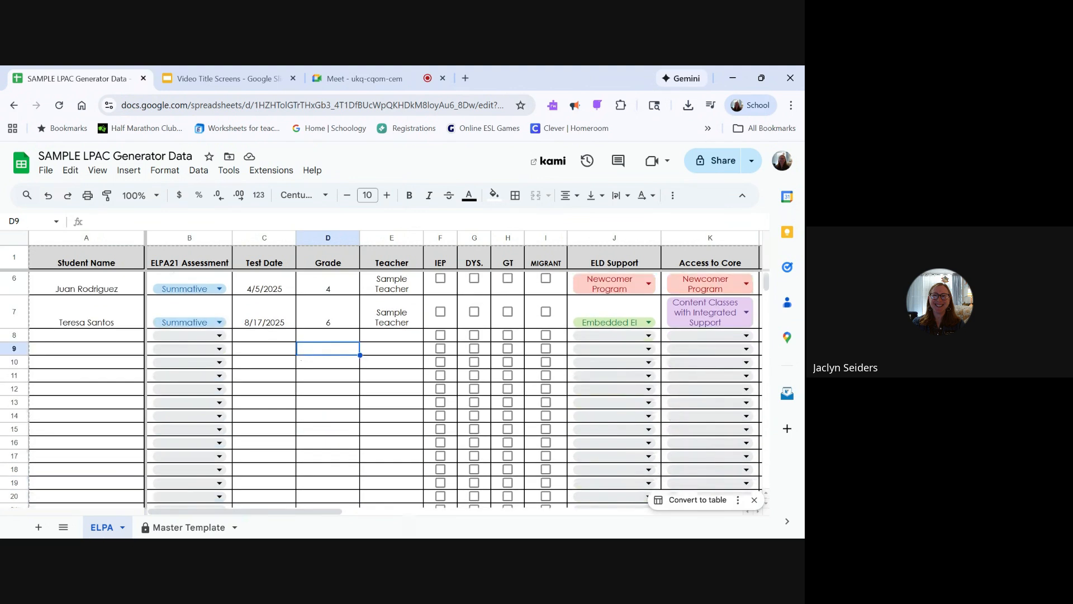
scroll(391, 389, "down", 8)
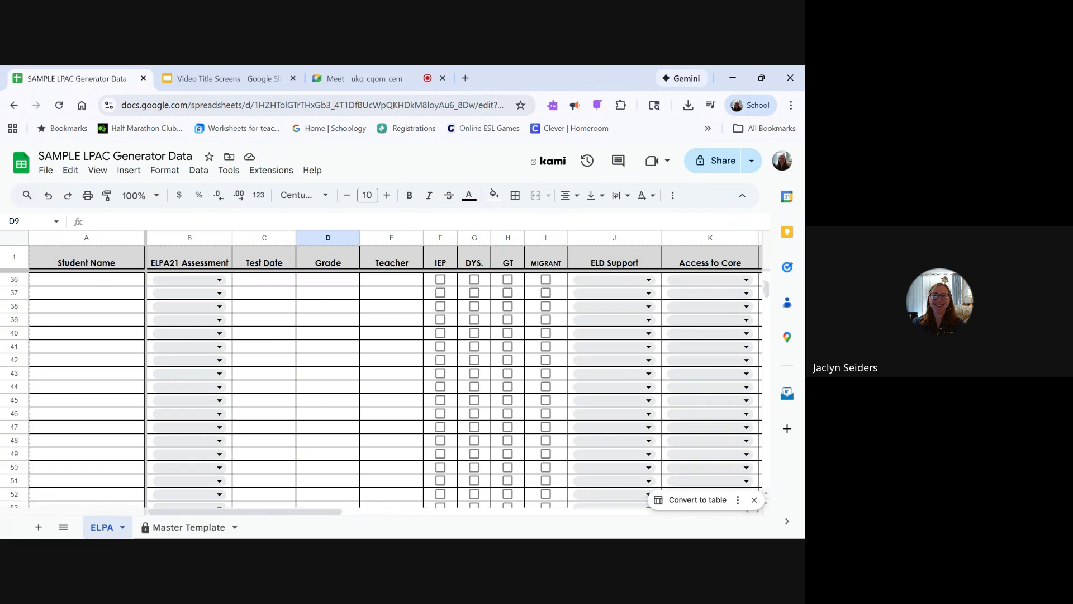
scroll(195, 397, "down", 5)
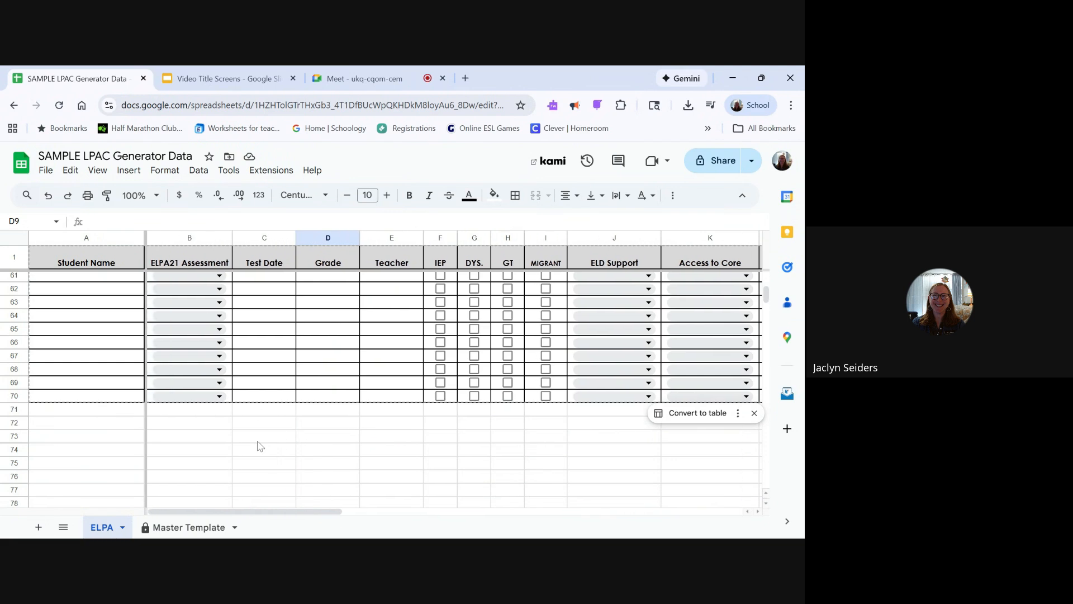
left_click_drag(67, 402, 480, 402)
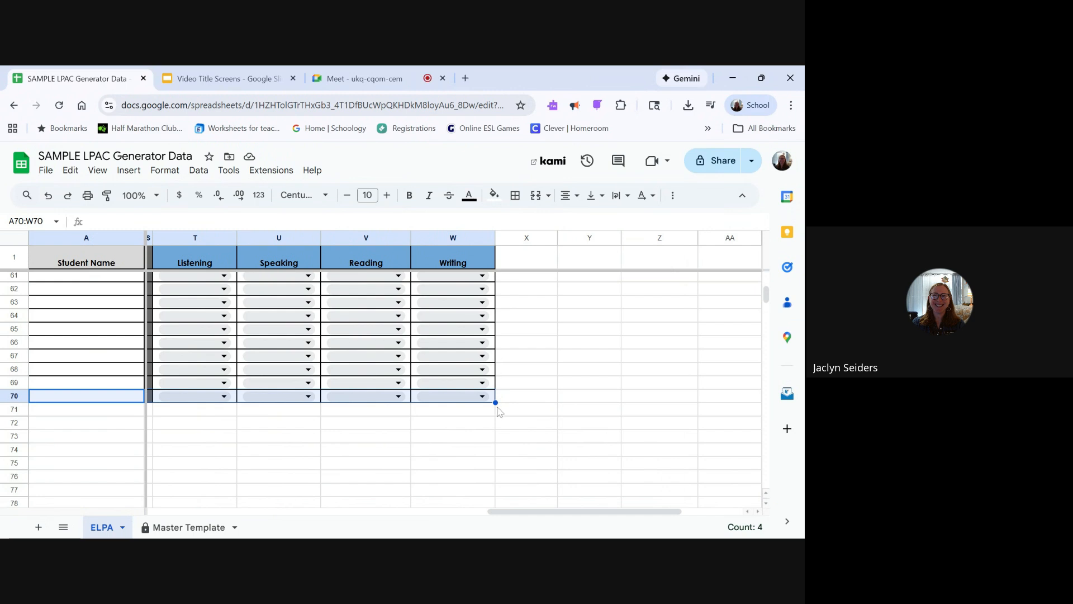
left_click_drag(495, 398, 481, 486)
scroll(598, 417, "left", 10)
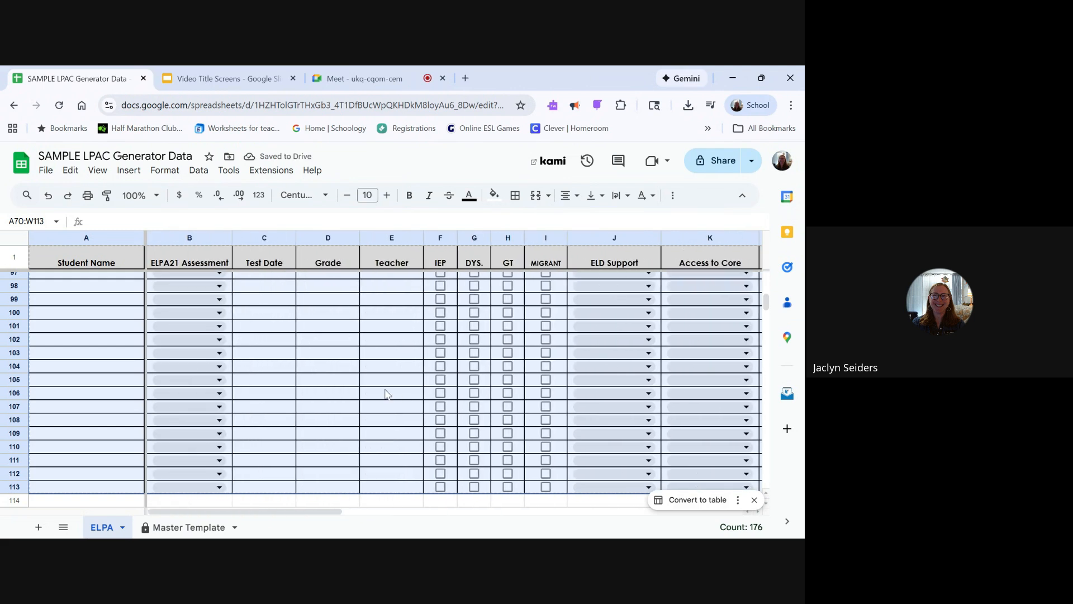
left_click(385, 394)
scroll(385, 394, "up", 4)
scroll(386, 394, "up", 8)
scroll(385, 394, "up", 15)
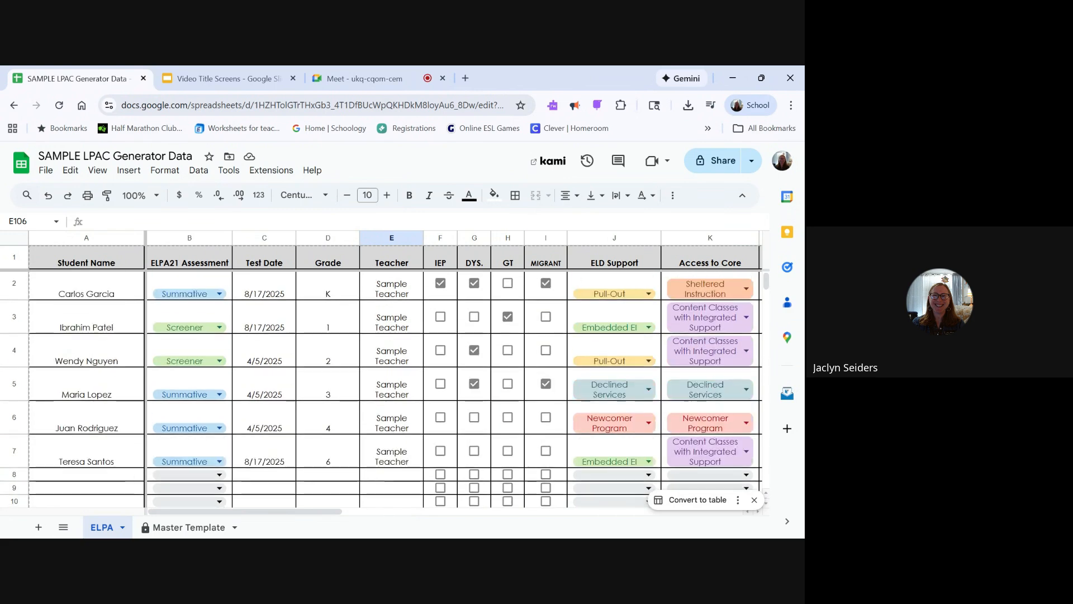
scroll(385, 394, "up", 1)
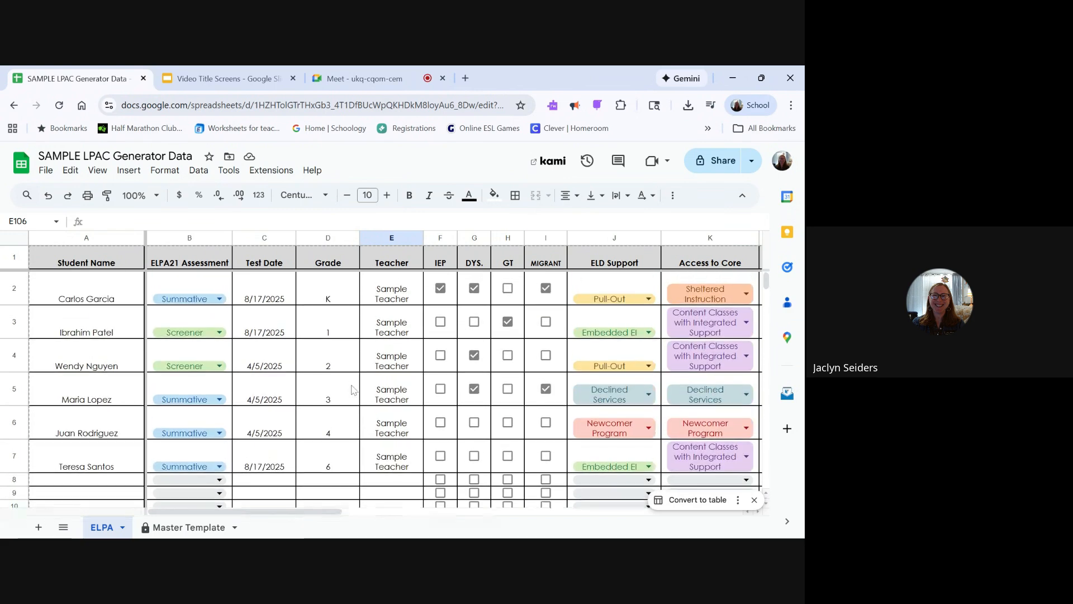
scroll(368, 424, "down", 5)
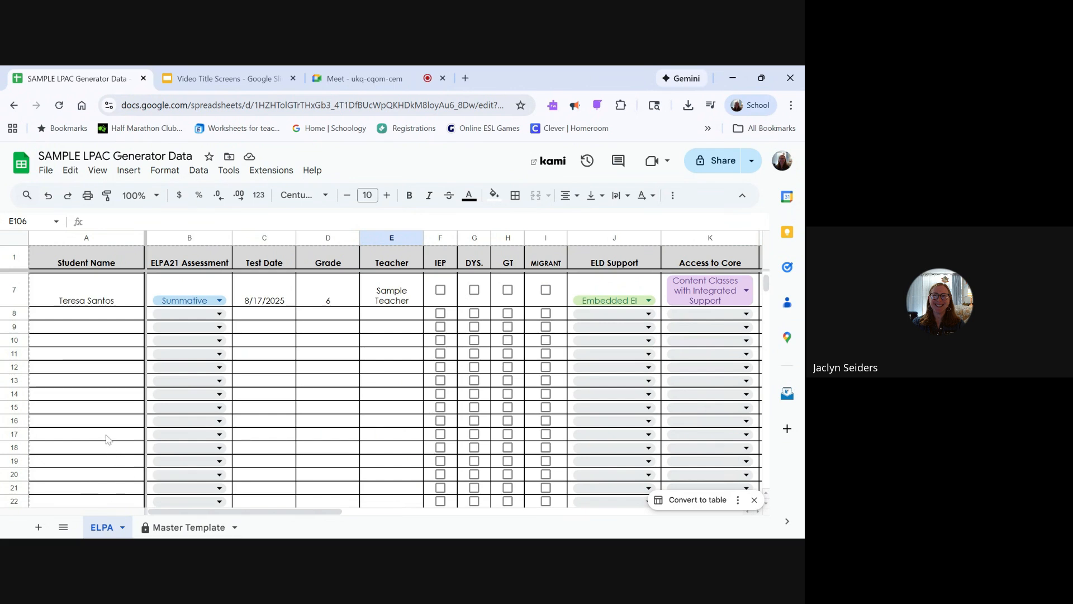
scroll(108, 439, "up", 3)
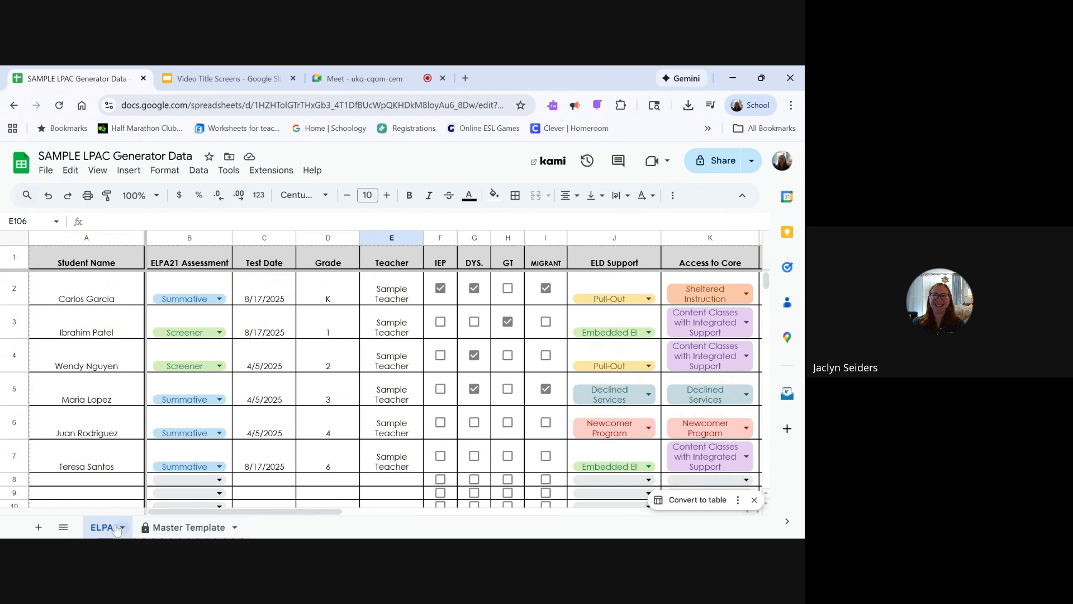
- Duplicate the Master Template sheet and move the copy between the ELPA and Master Template sheets
left_click(168, 527)
right_click(160, 530)
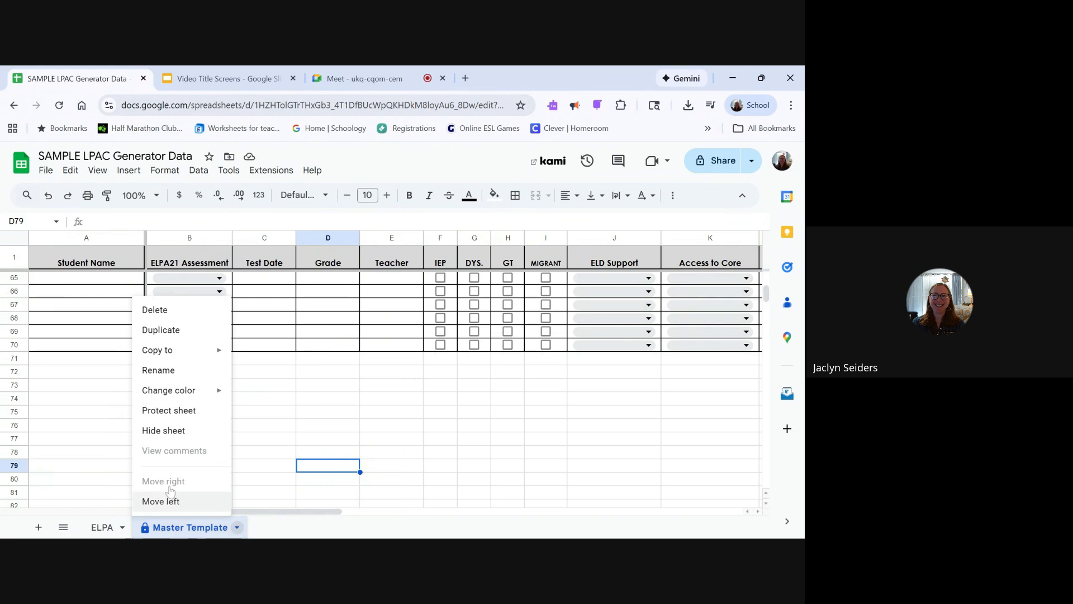
left_click(186, 337)
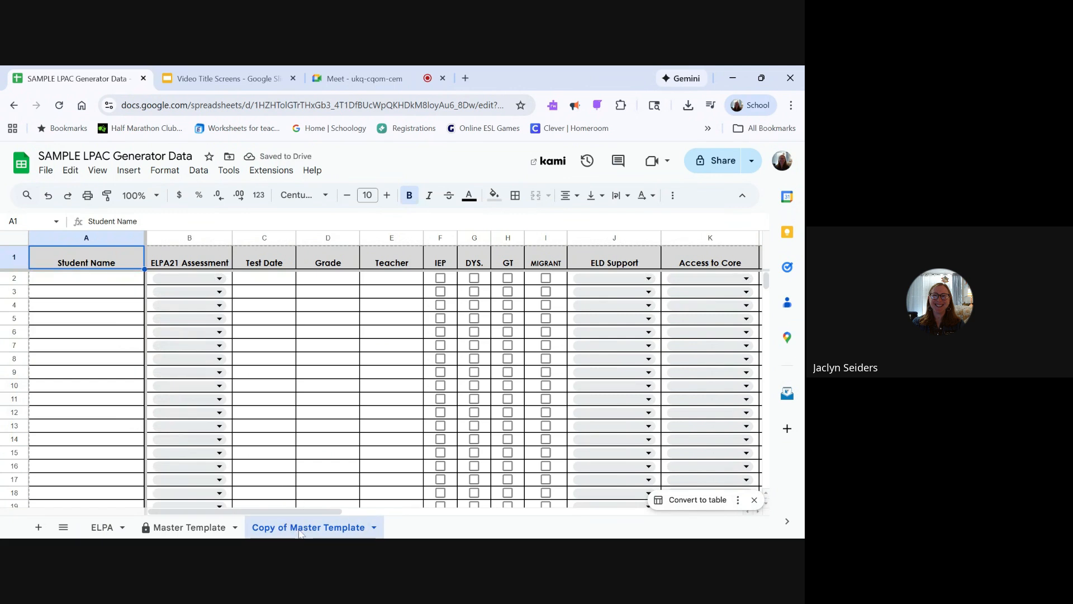
left_click_drag(325, 526, 202, 527)
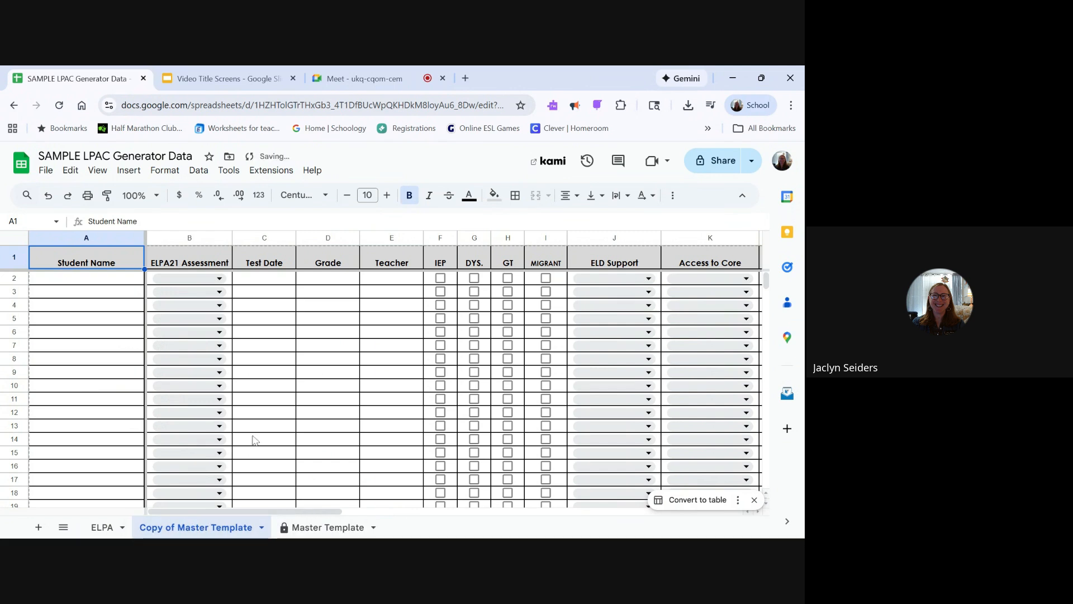
- Rename the Copy of Master Template sheet as Campus 1
right_click(234, 530)
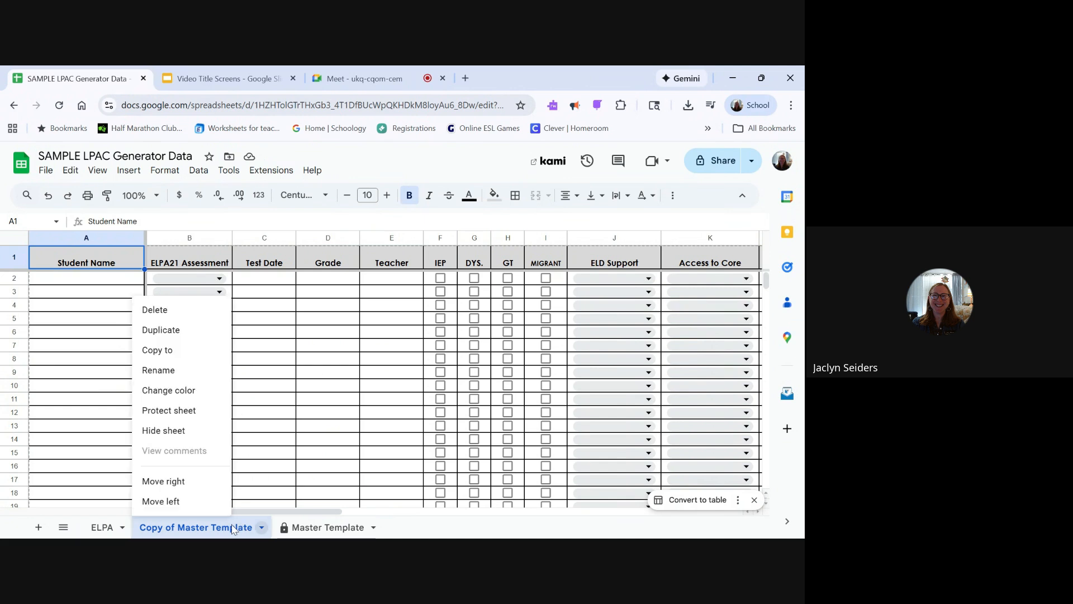
left_click(200, 373)
type("Campus 1")
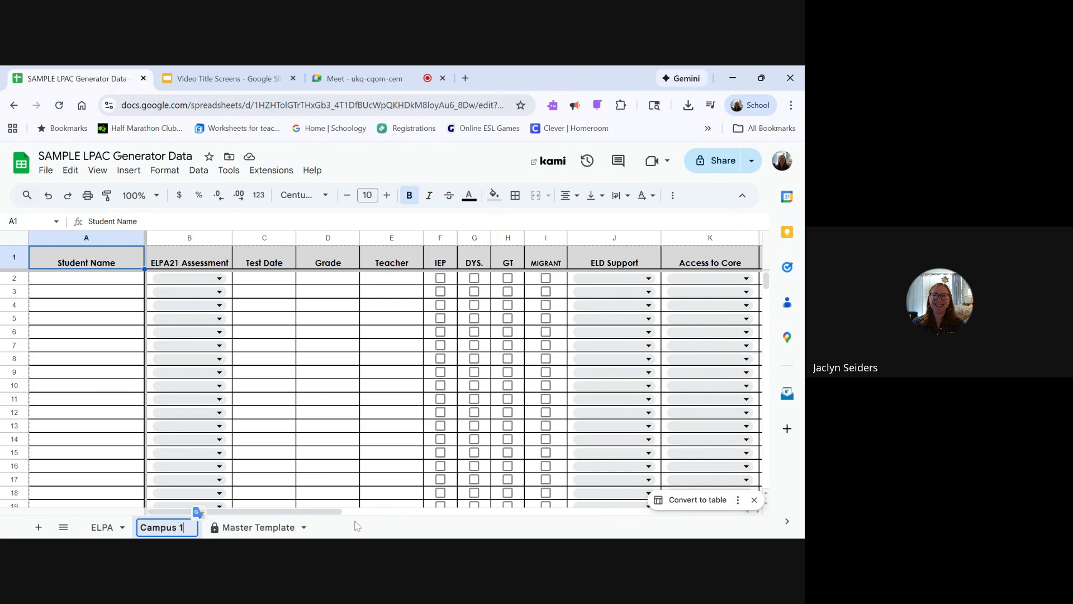
key("Return")
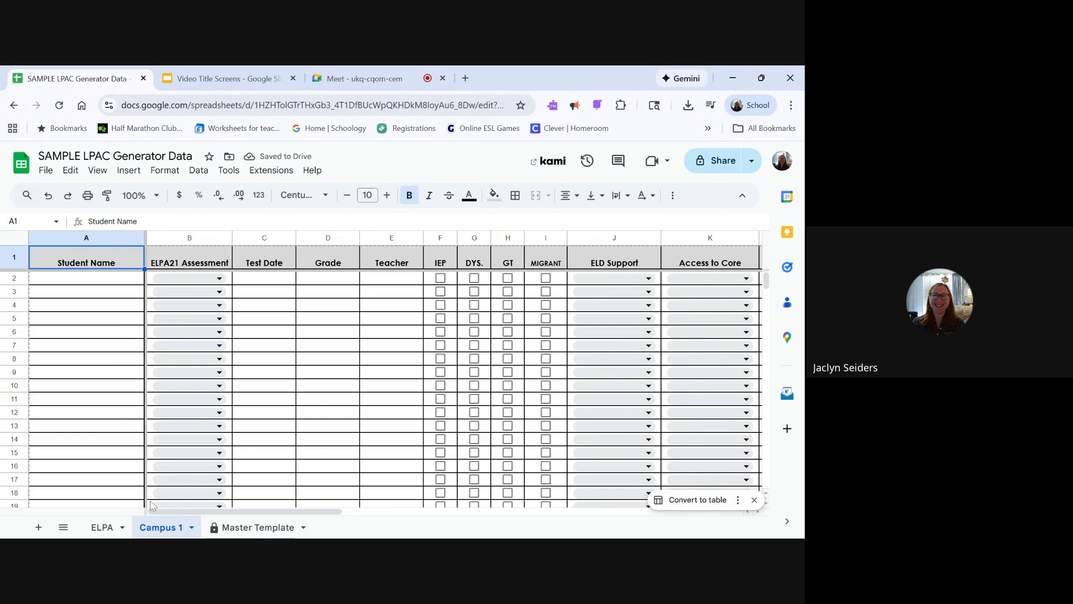
- Duplicate the Campus 1 sheet and rename the copy as Campus 2
right_click(162, 532)
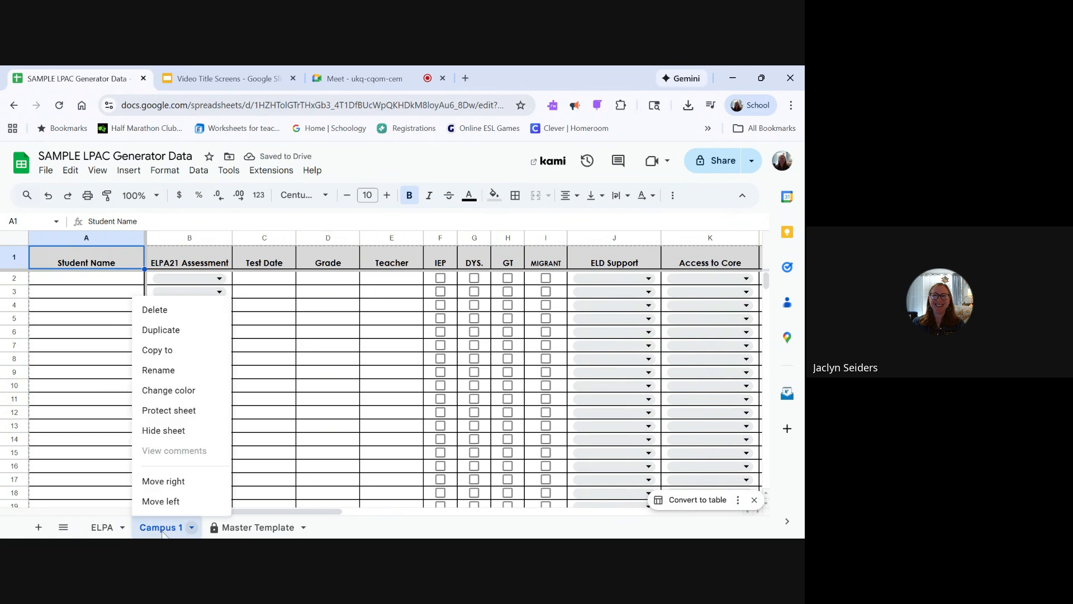
left_click(177, 337)
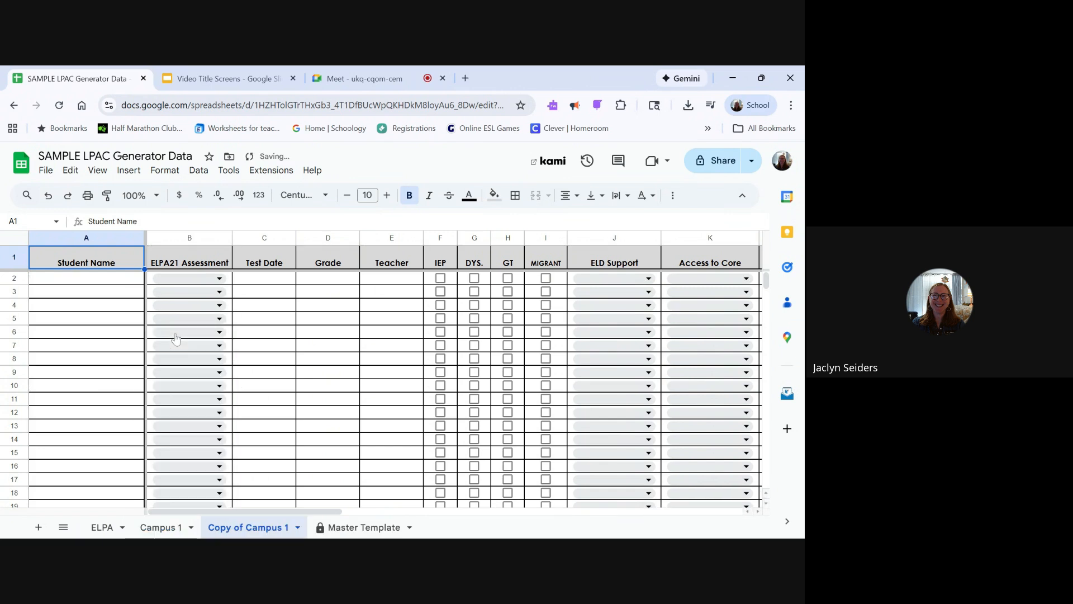
right_click(240, 532)
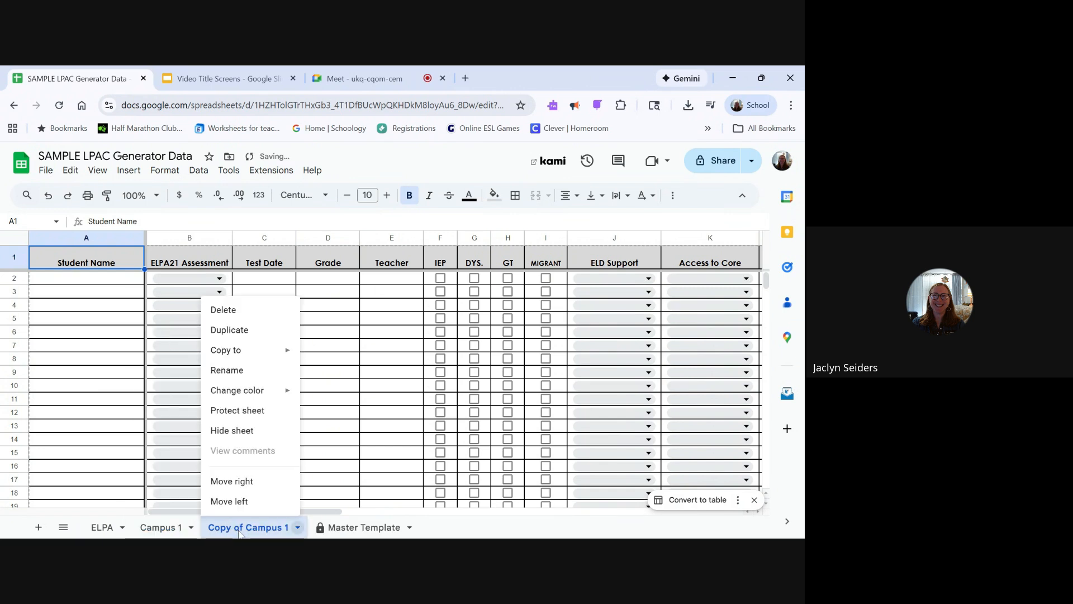
left_click(243, 371)
type("Camp")
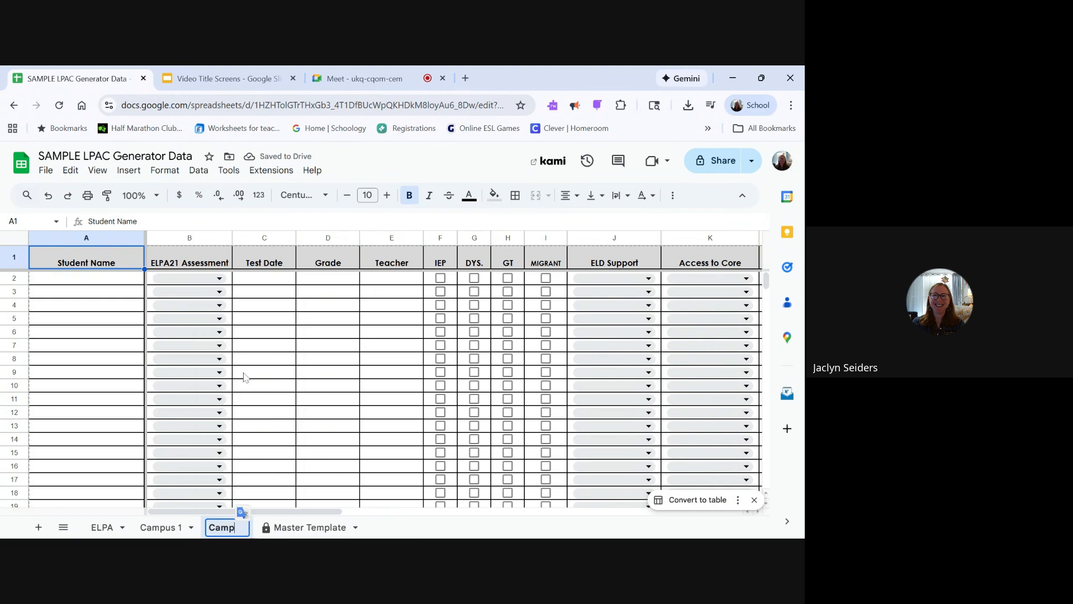
type("us 2")
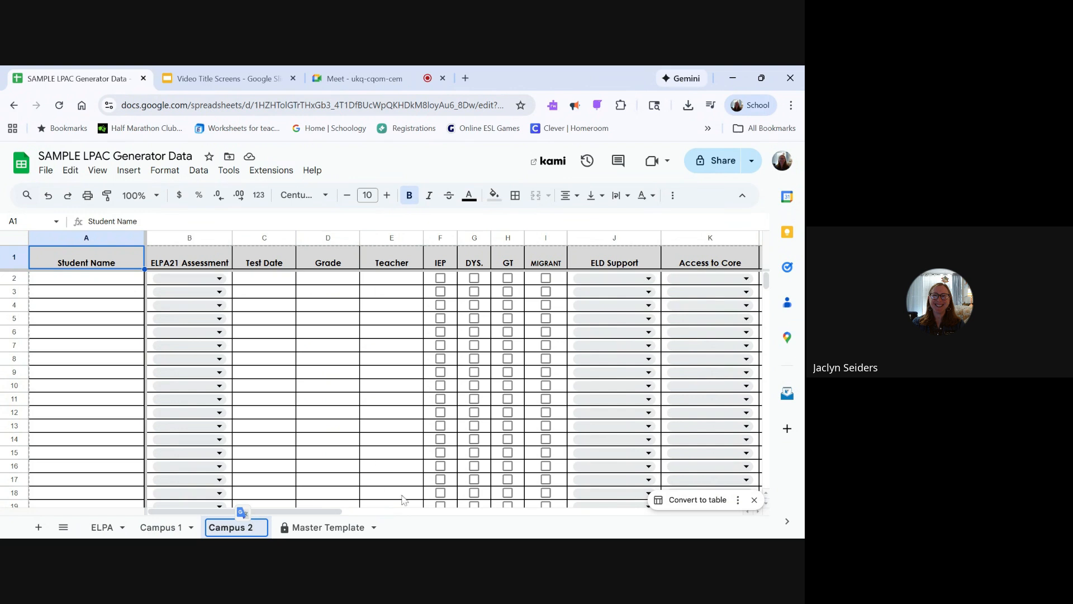
key("Return")
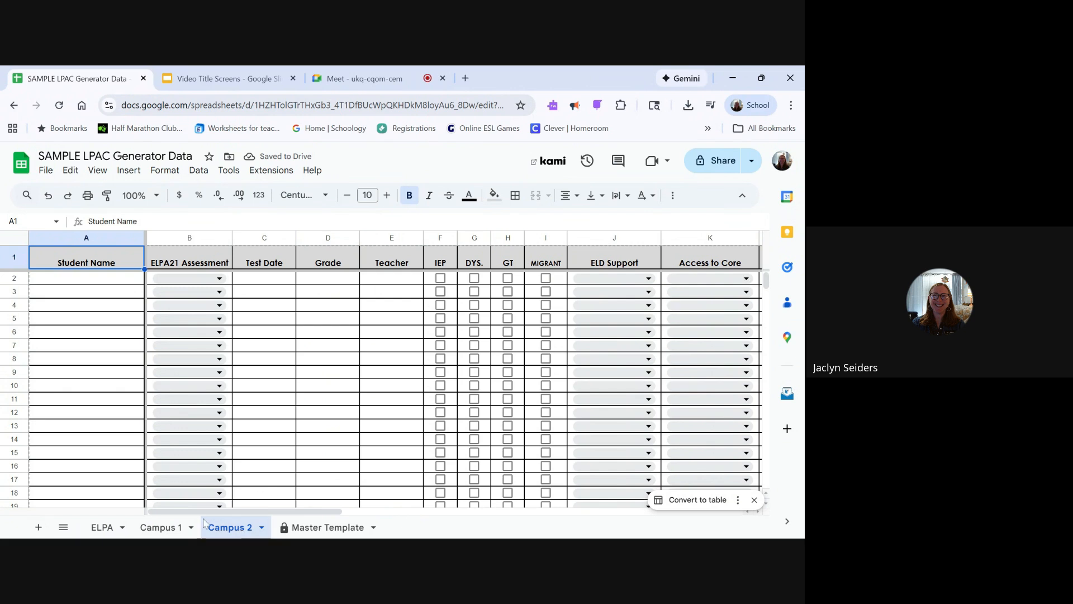
- Rename the Campus 1 sheet as Kinder
left_click(176, 530)
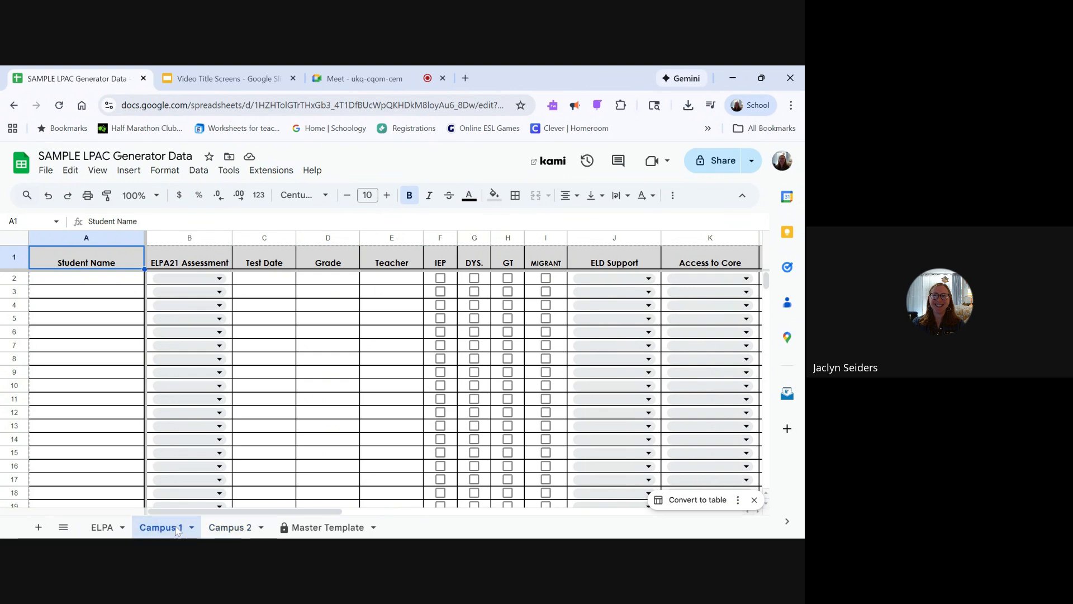
right_click(177, 529)
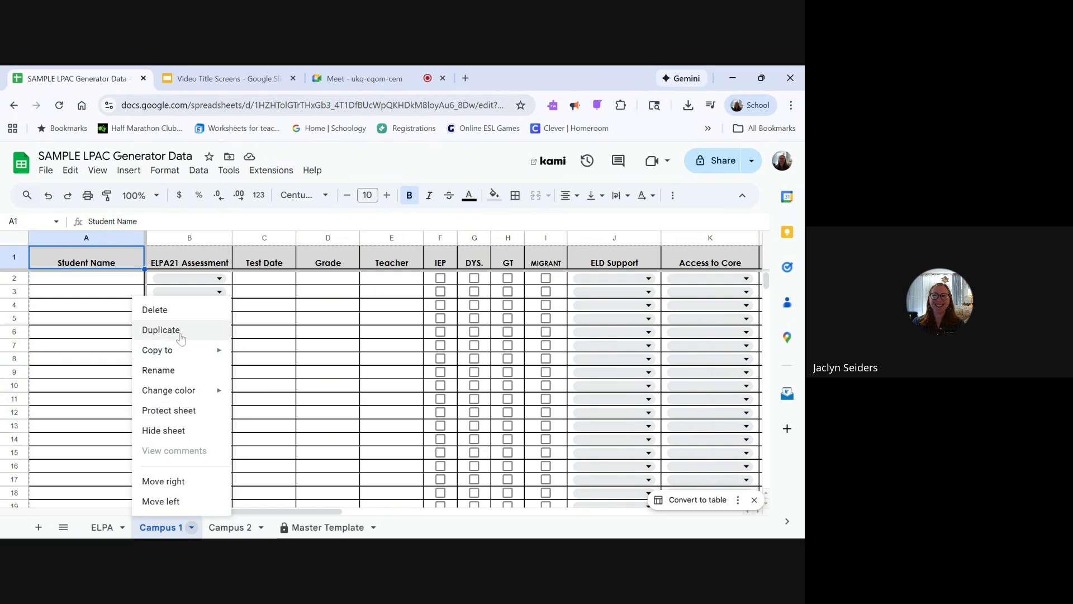
left_click(173, 374)
type("Kinder")
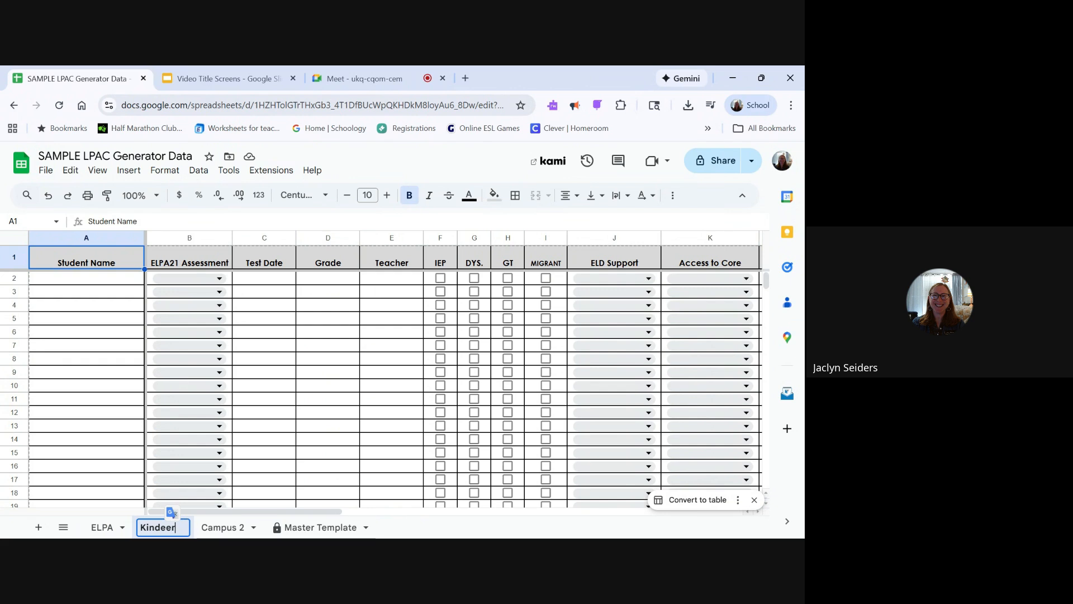
- Rename the Campus 2 sheet as First Grade
left_click(218, 529)
right_click(219, 531)
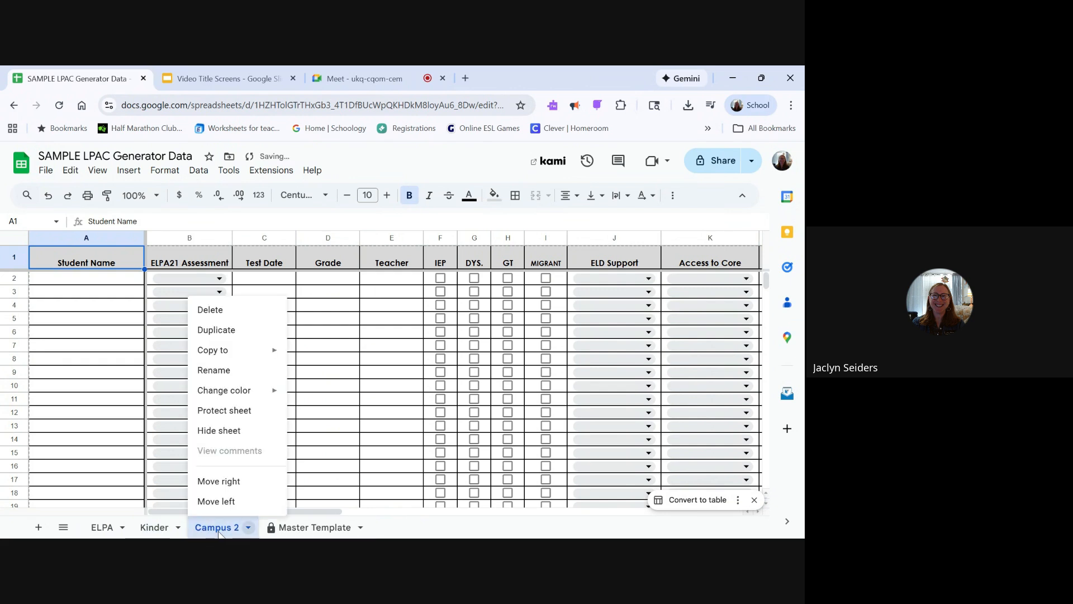
left_click(218, 370)
type("First Grade")
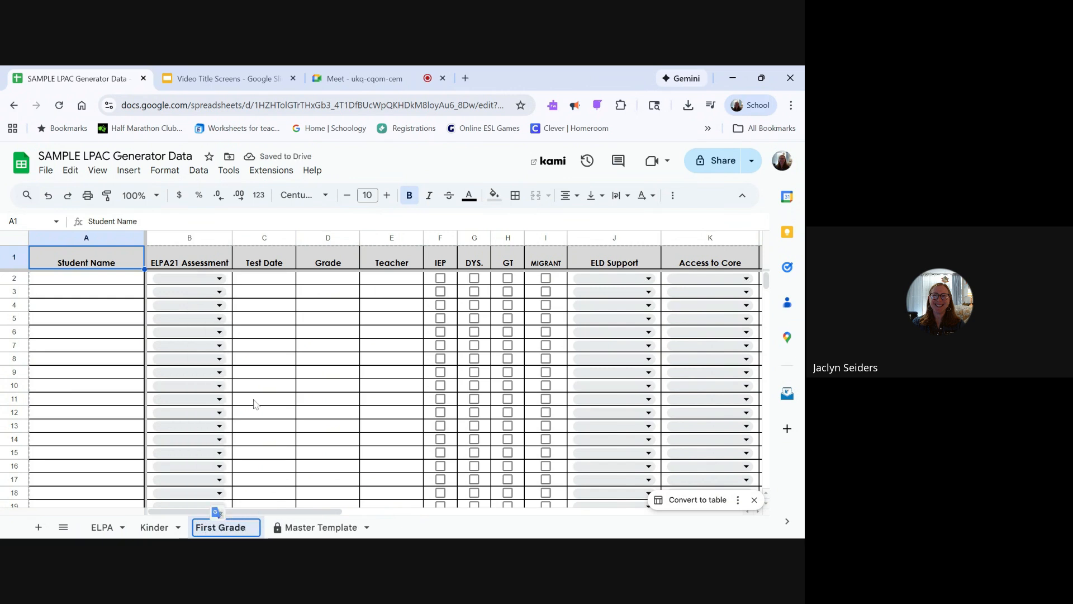
left_click(410, 528)
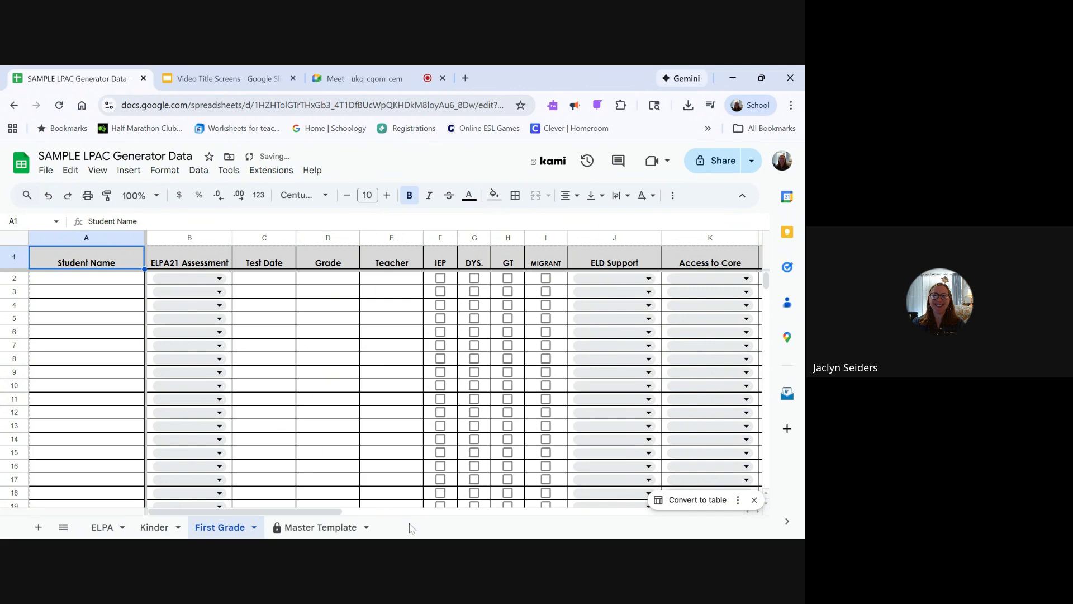
- Rename the Kinder sheet as K-6
left_click(158, 528)
left_click(179, 527)
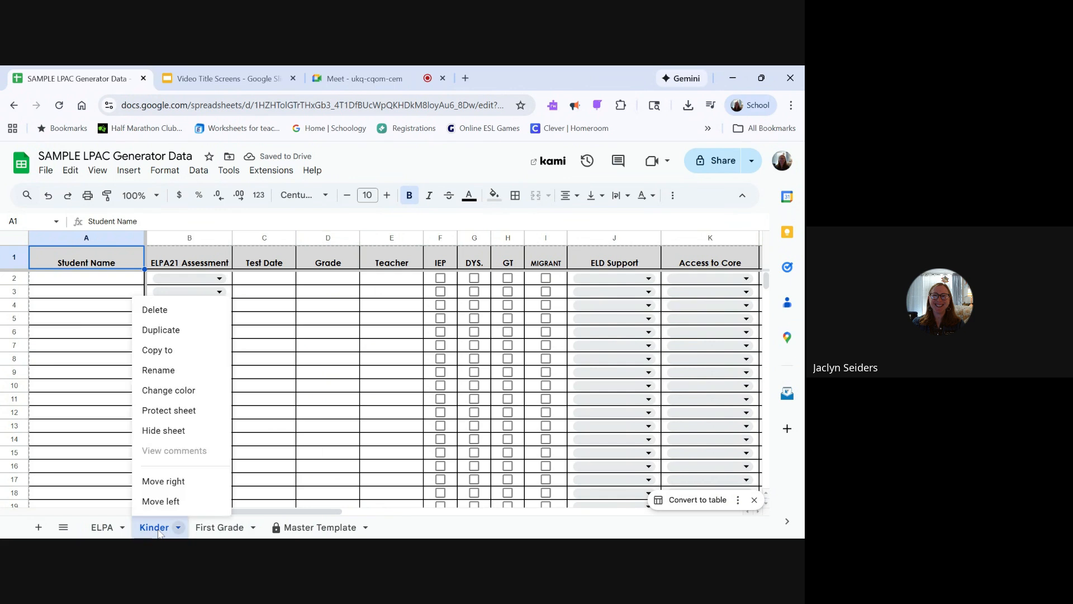
left_click(171, 371)
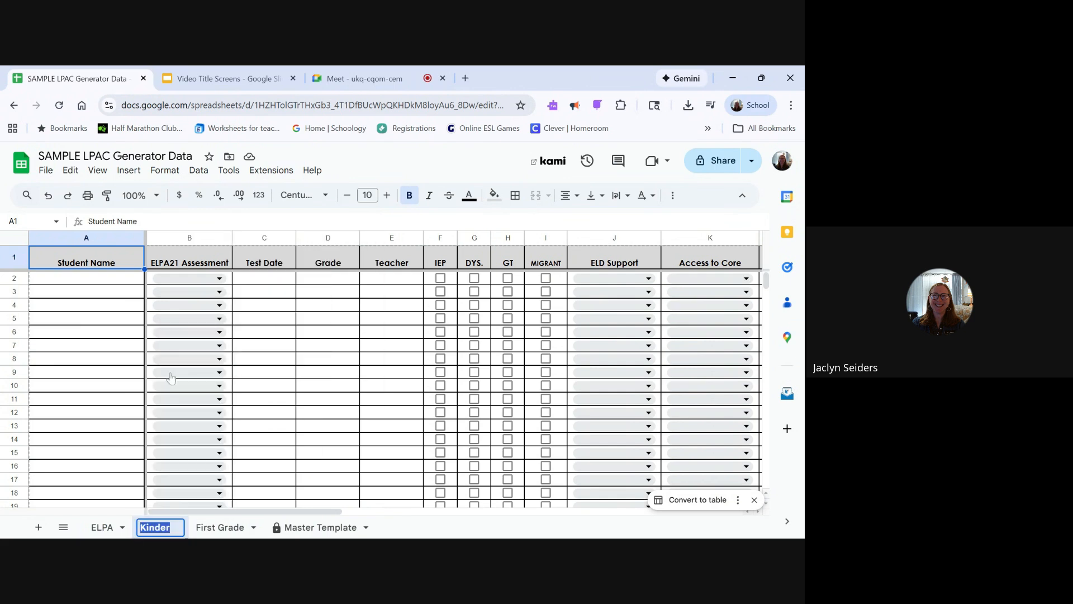
type("6")
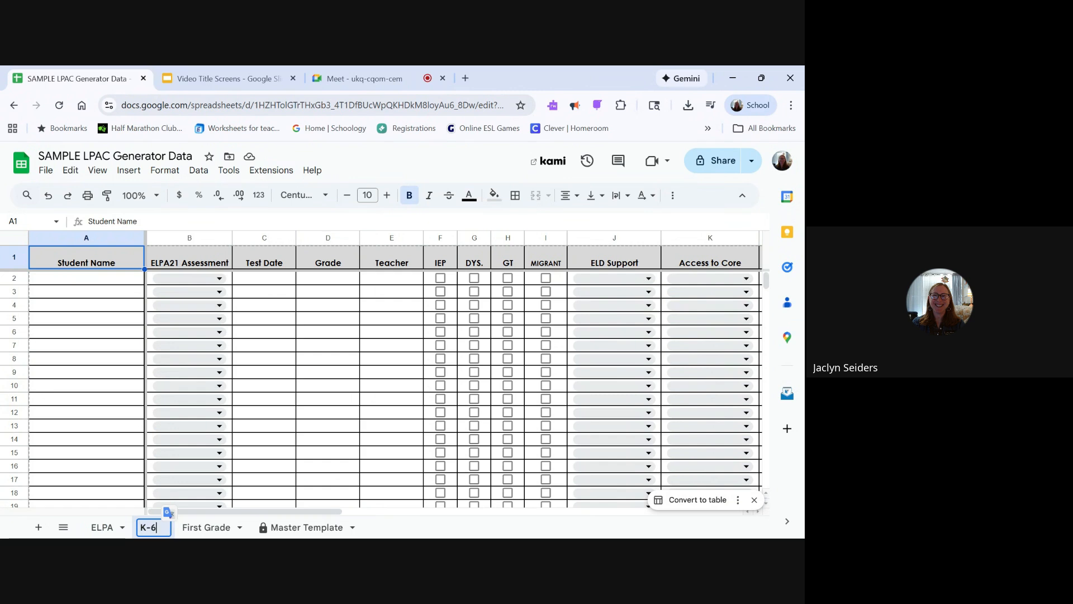
key("Return")
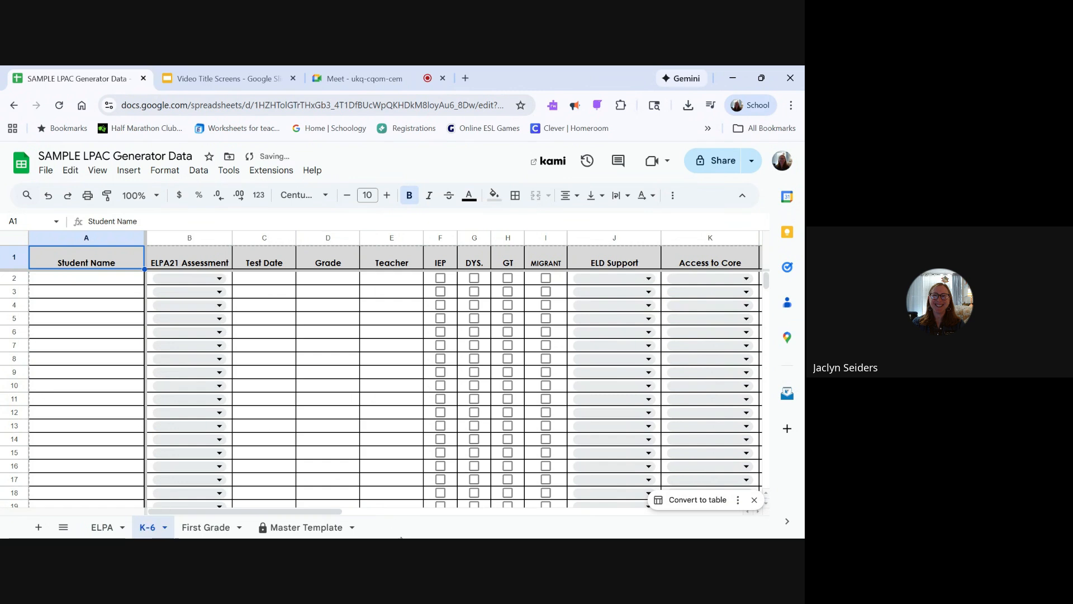
- Rename the First Grade sheet as 7-12
left_click(204, 528)
right_click(204, 528)
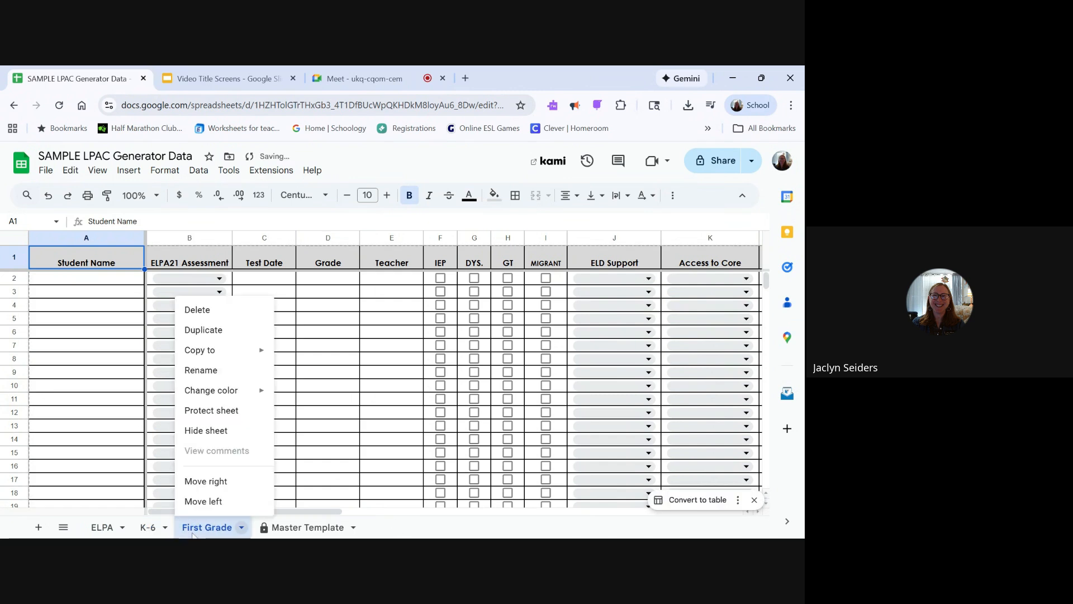
left_click(213, 370)
type("7-12")
key("Return")
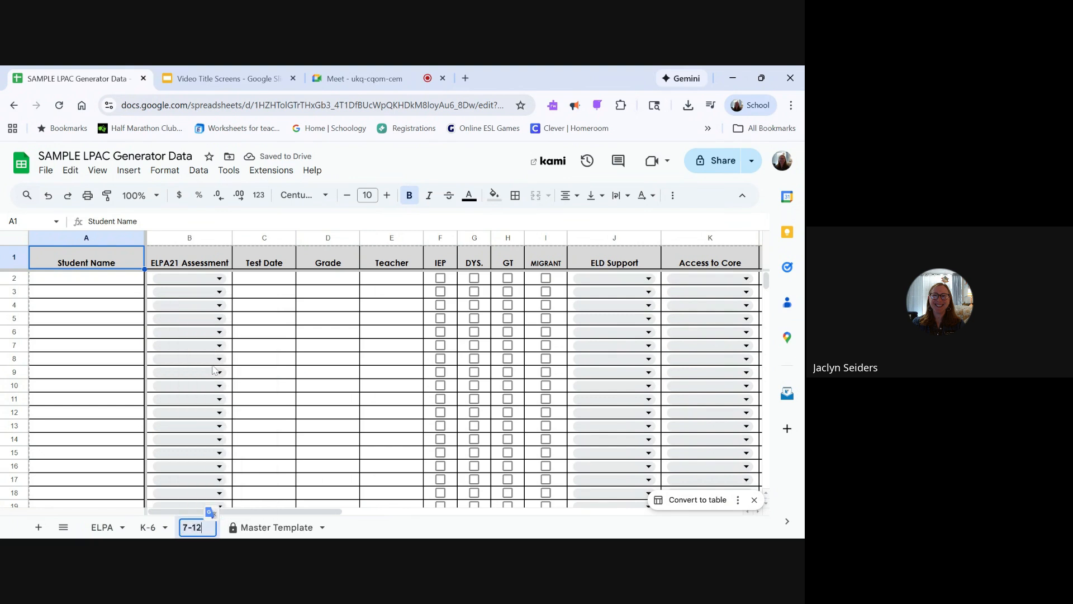
left_click(292, 412)
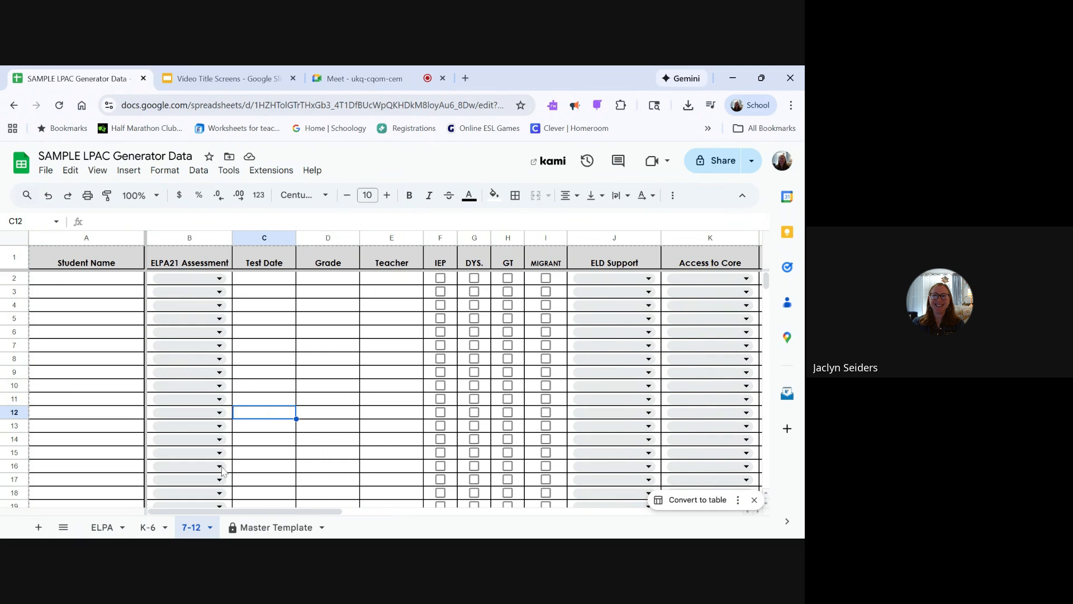
- Duplicate the ELPA sheet together with its sample student data
left_click(102, 527)
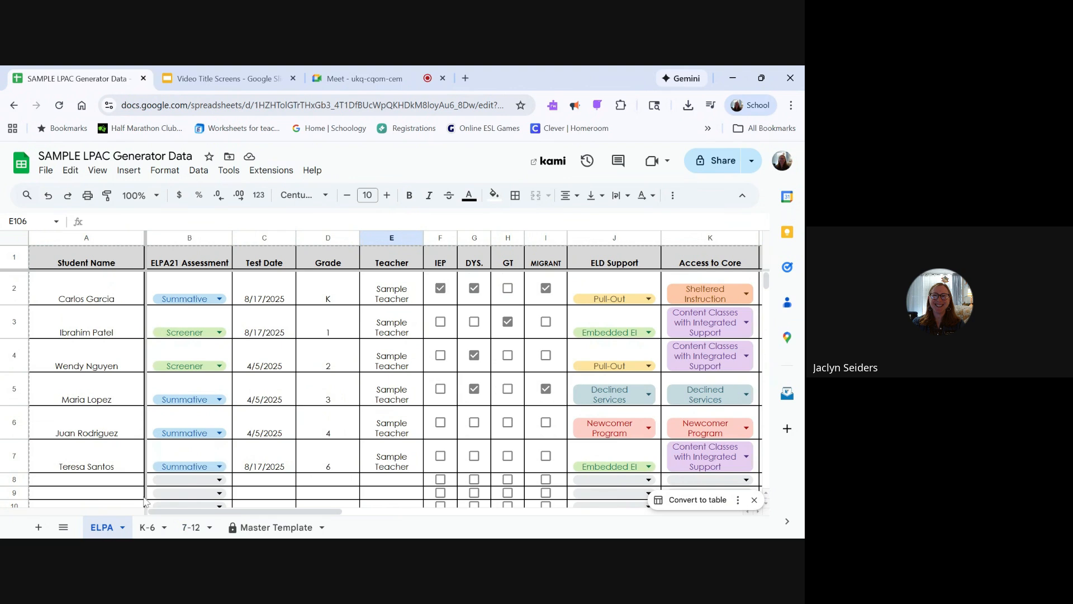
right_click(109, 531)
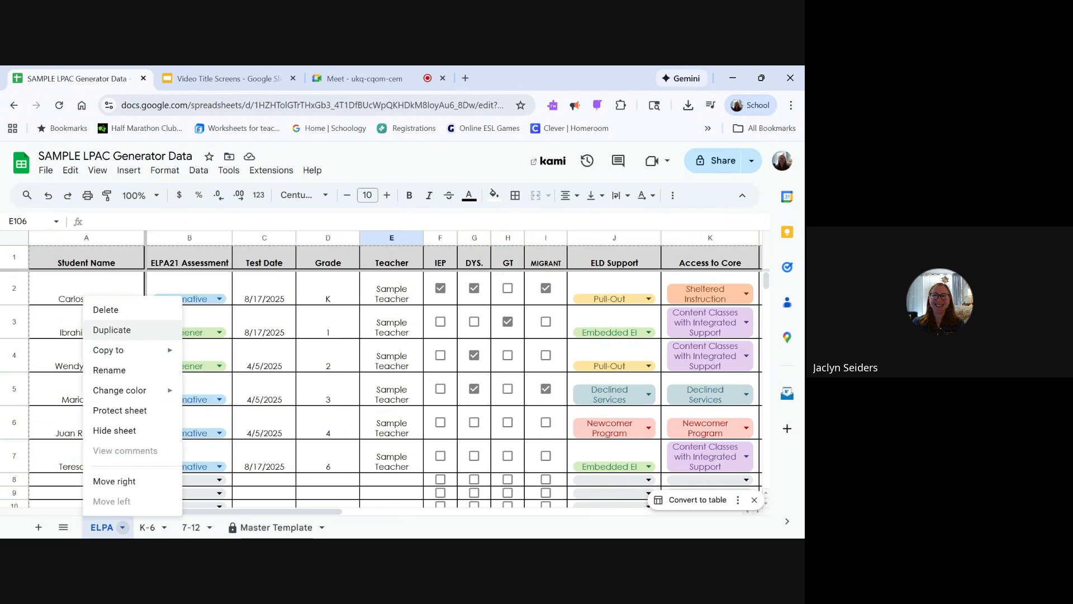
left_click(137, 336)
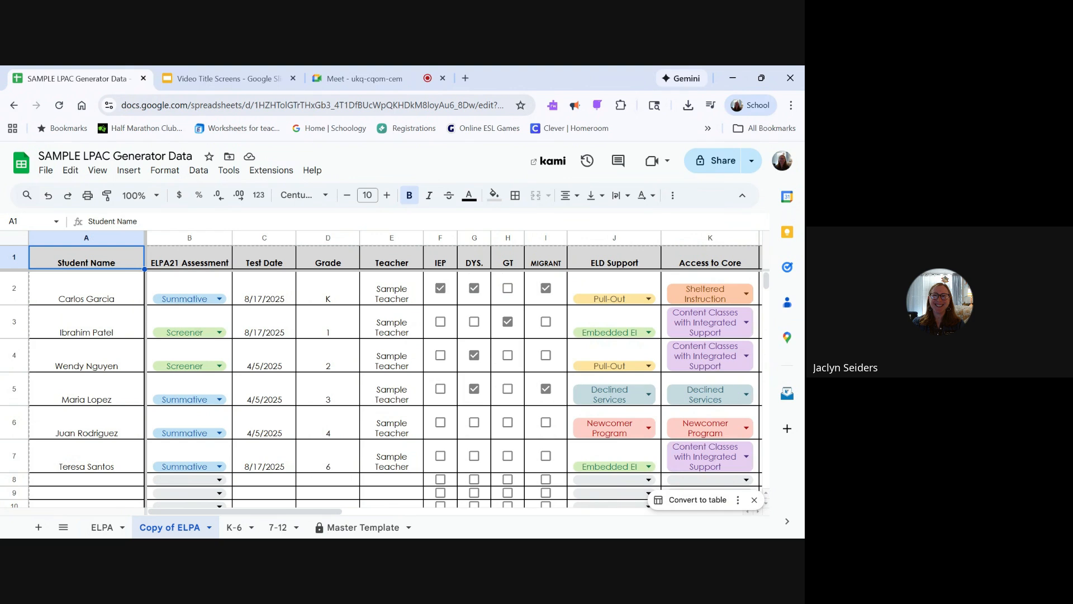
- Delete the Copy of ELPA sheet and confirm its removal
left_click(208, 528)
left_click(174, 310)
left_click(547, 370)
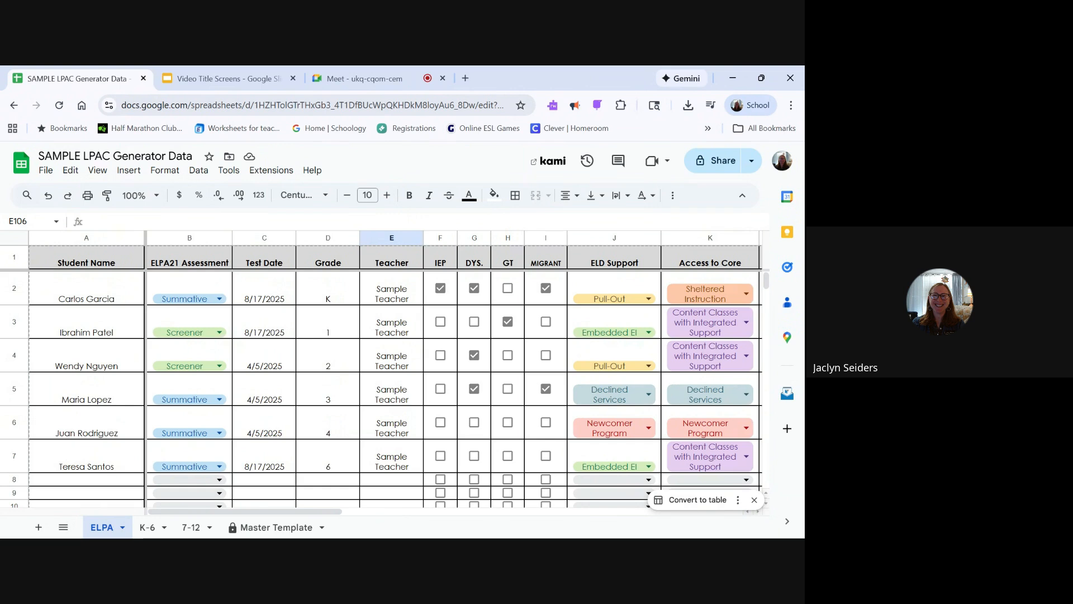
- View the options for copying the ELPA sheet to a new or existing spreadsheet, and close them without copying
right_click(108, 530)
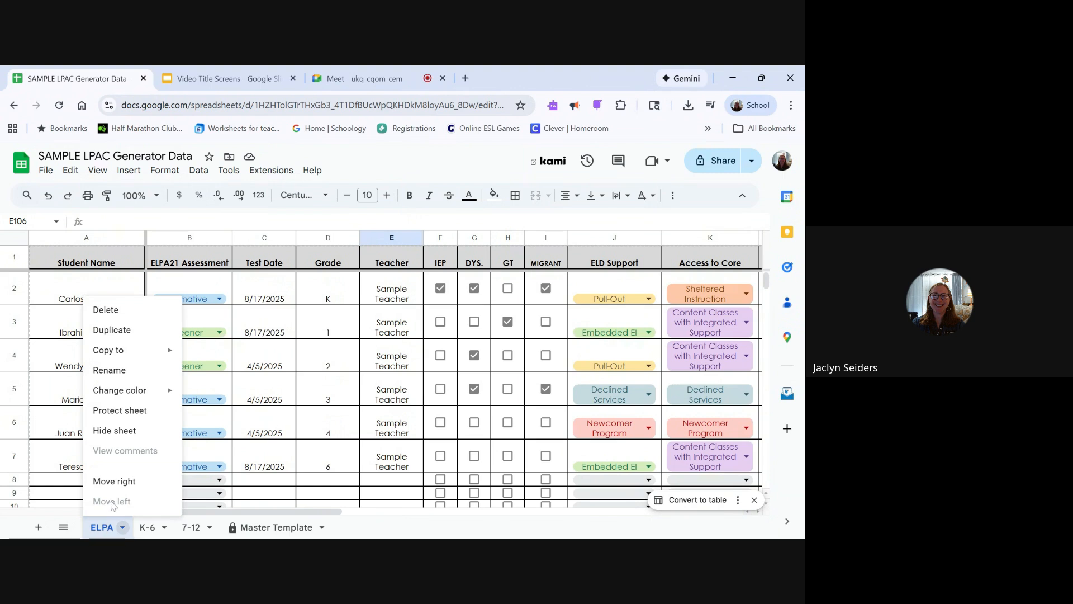
mouse_move(129, 357)
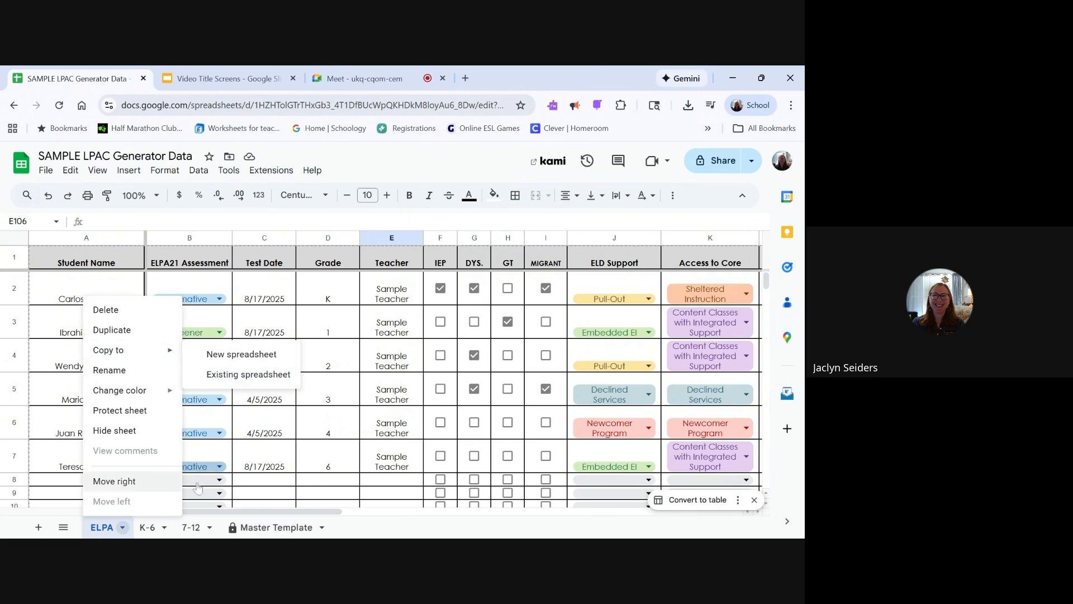
left_click_drag(325, 423, 347, 403)
left_click(347, 402)
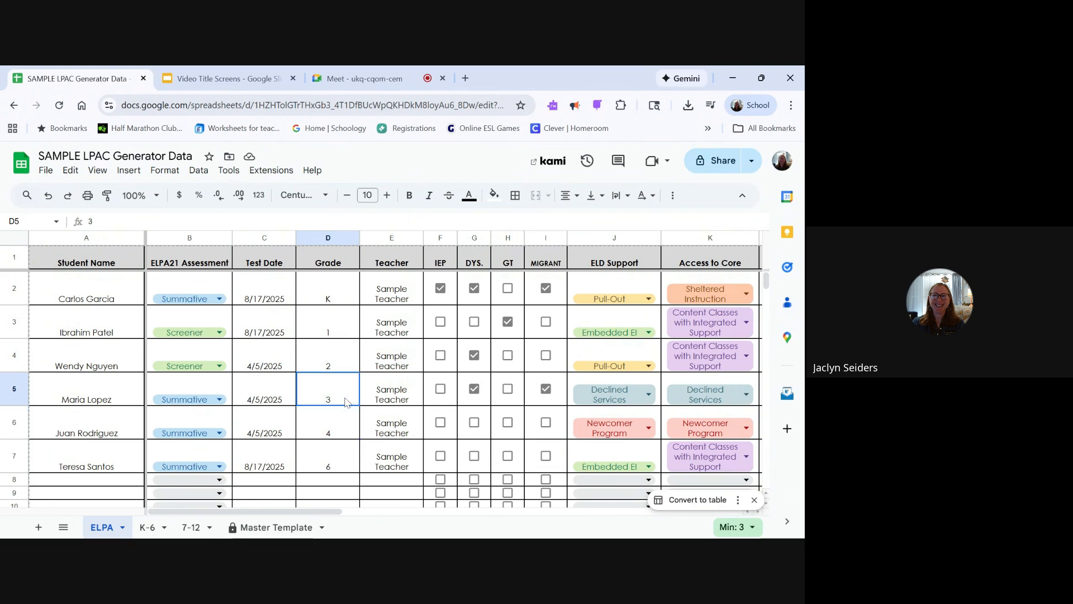